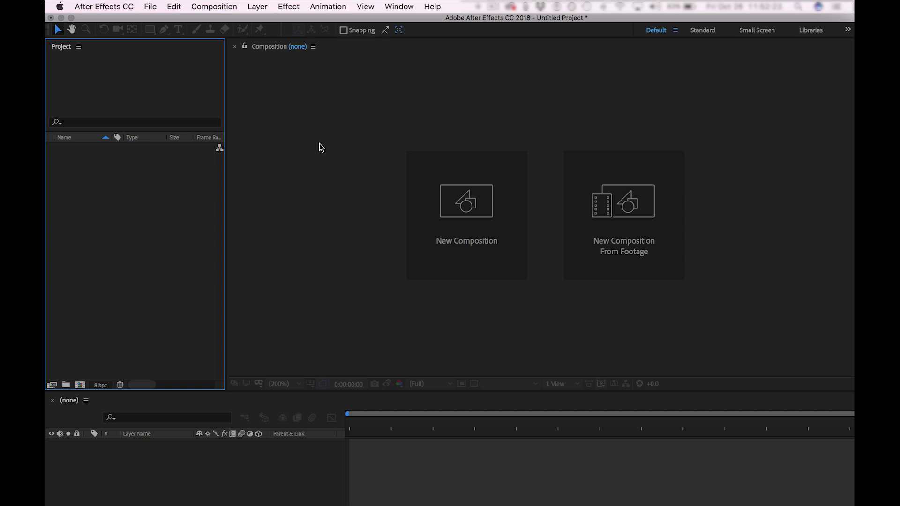
# Switch from the empty After Effects project to Adobe Illustrator CC.
pyautogui.press('super+Tab')
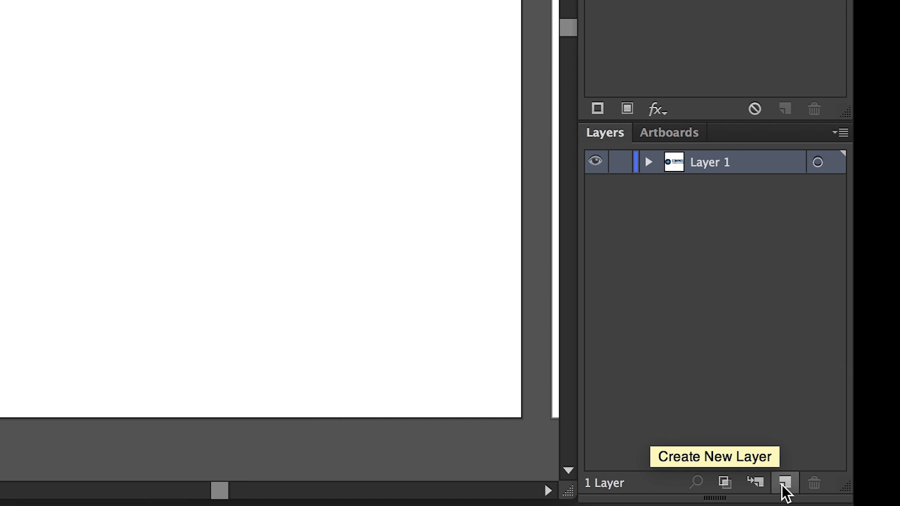
# Create Layer 2 and move the COMMUNICATIONS text from Layer 1 into it.
pyautogui.click(784, 483)
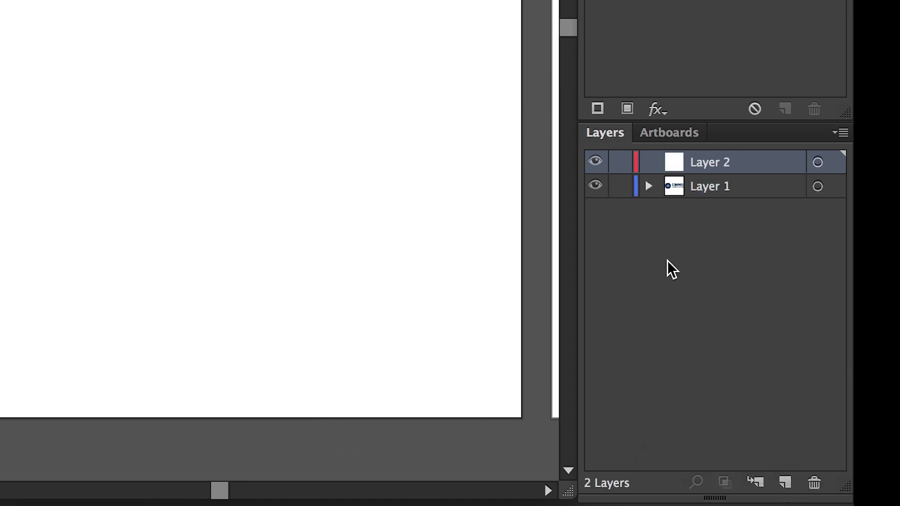
pyautogui.click(648, 187)
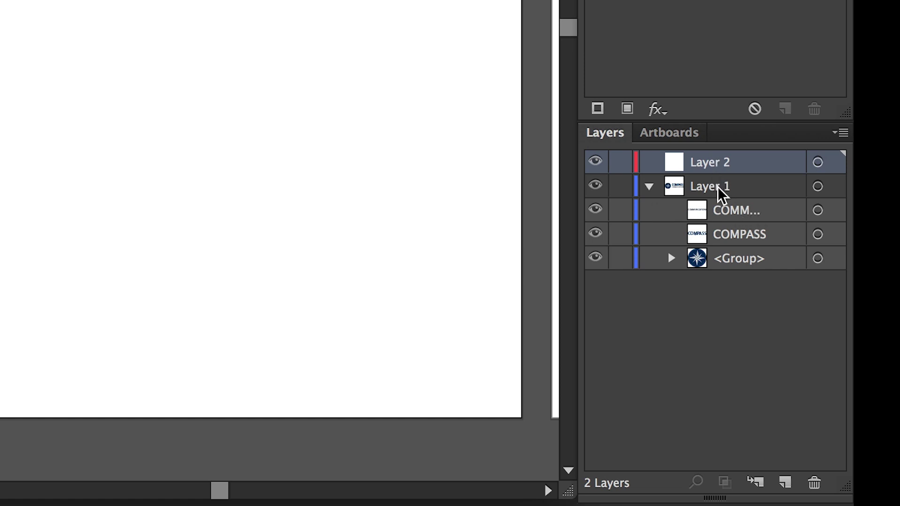
pyautogui.click(721, 213)
pyautogui.moveTo(723, 215); pyautogui.dragTo(712, 164)
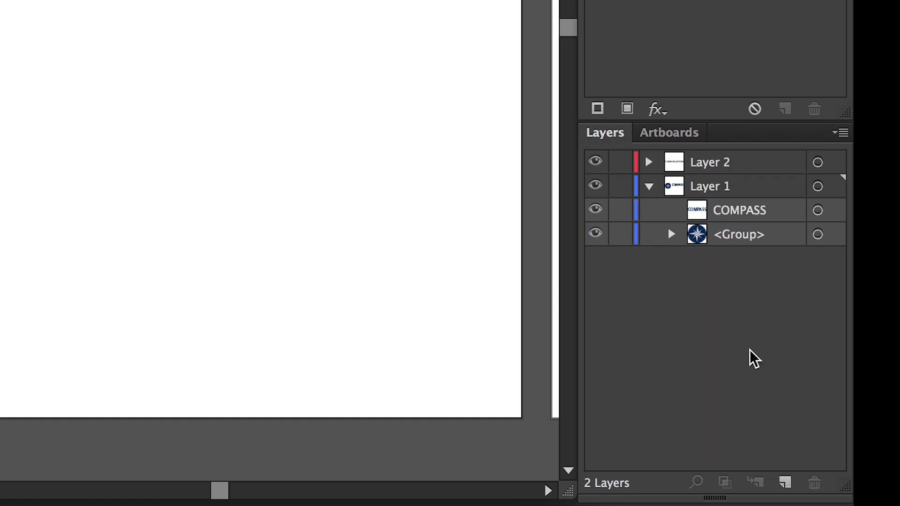
# Create Layer 3, move the COMPASS text into it, and hide Layer 1 to check.
pyautogui.click(782, 482)
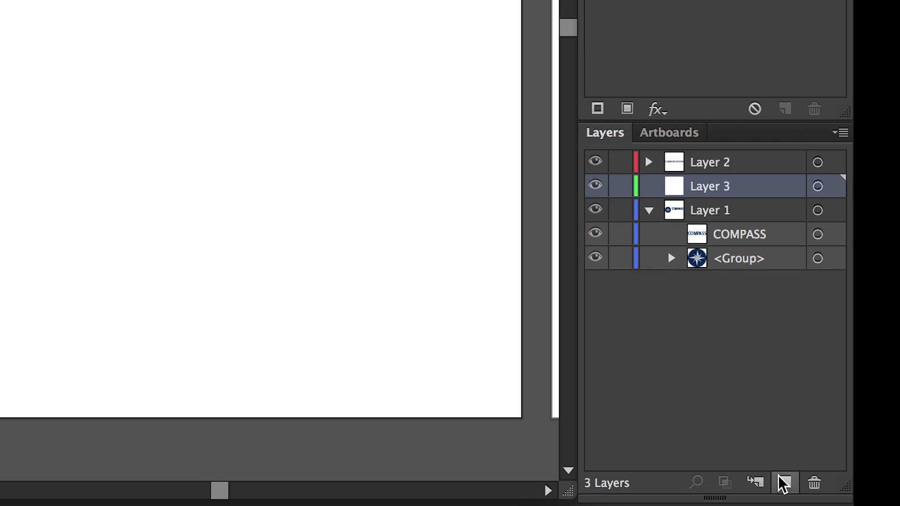
pyautogui.click(739, 240)
pyautogui.moveTo(739, 240); pyautogui.dragTo(727, 188)
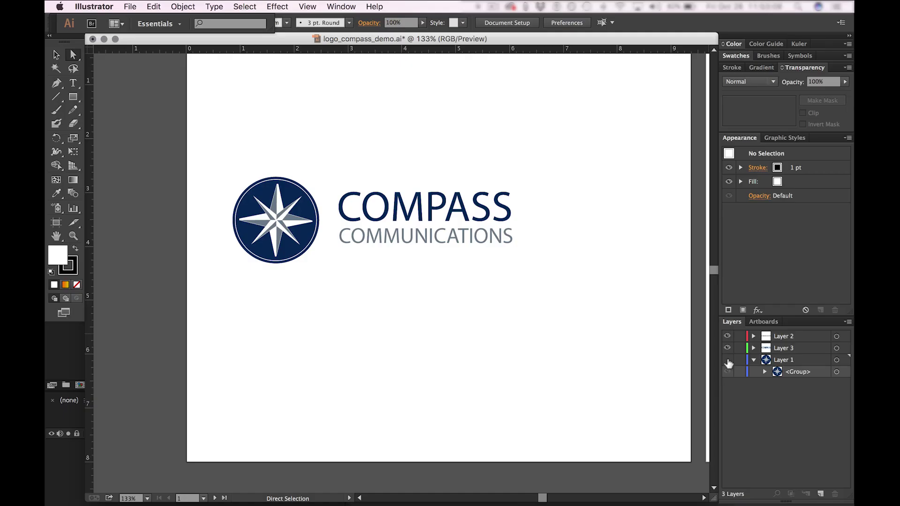
pyautogui.click(727, 359)
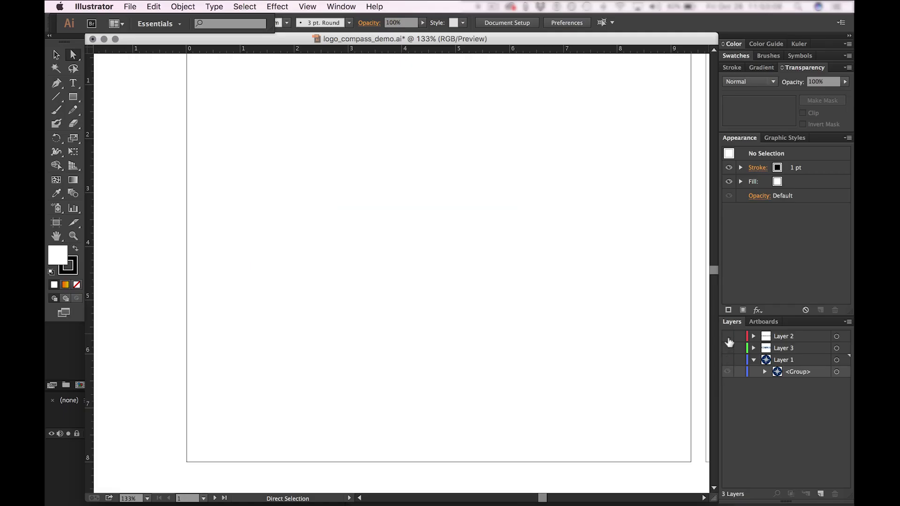
pyautogui.click(726, 347)
pyautogui.click(726, 348)
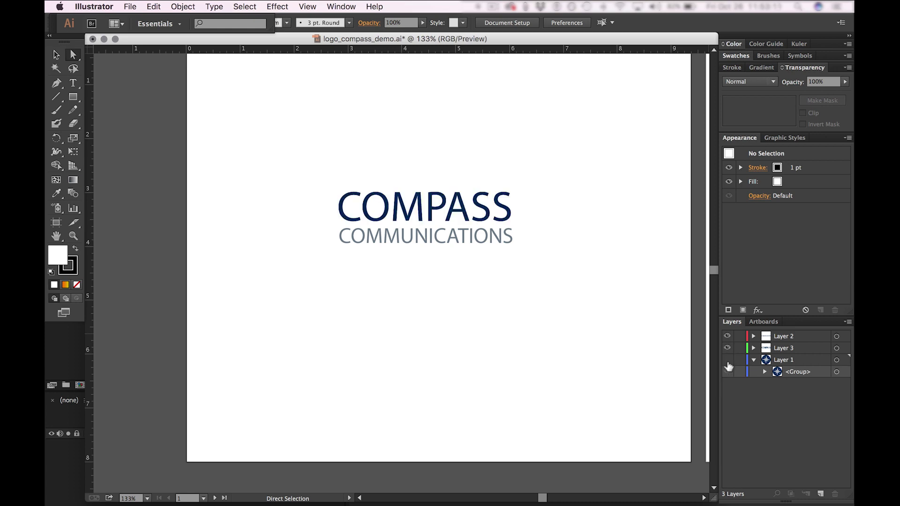
pyautogui.click(726, 359)
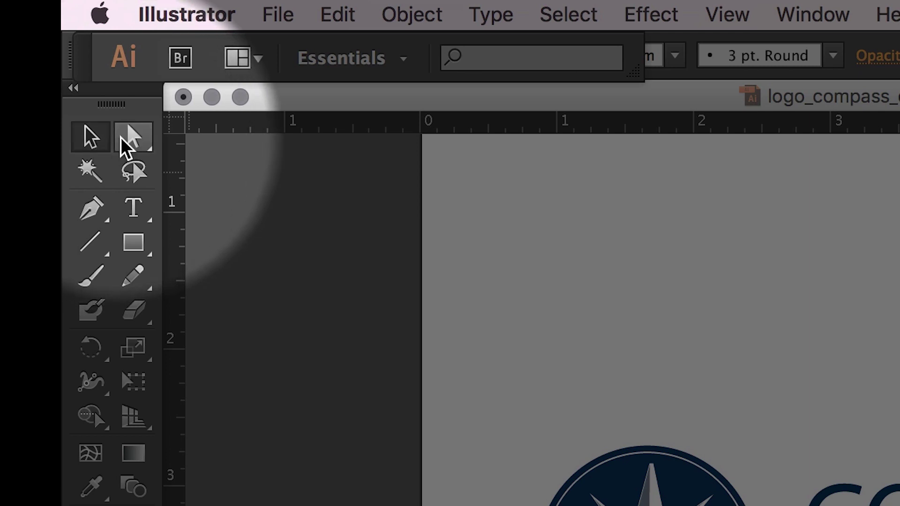
# Cut the dark blue compass disc from Layer 1 and paste it in place on new Layer 4.
pyautogui.click(136, 137)
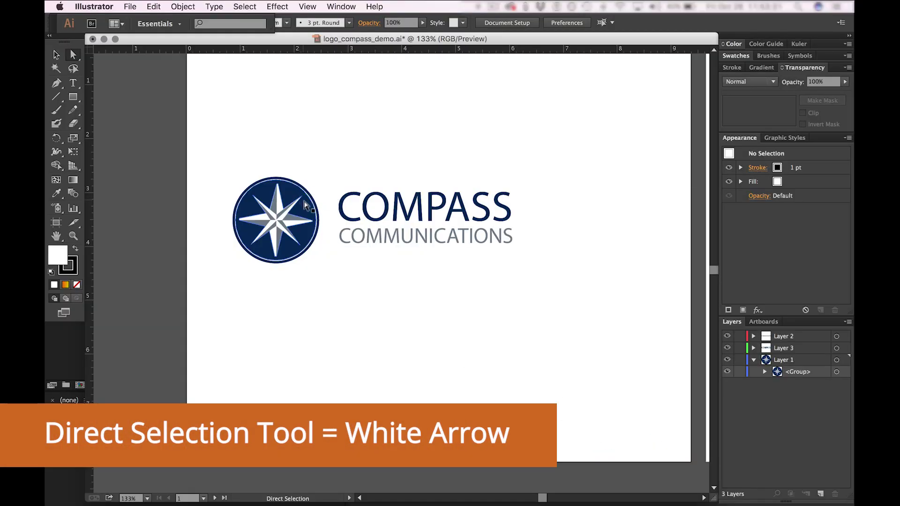
pyautogui.click(307, 210)
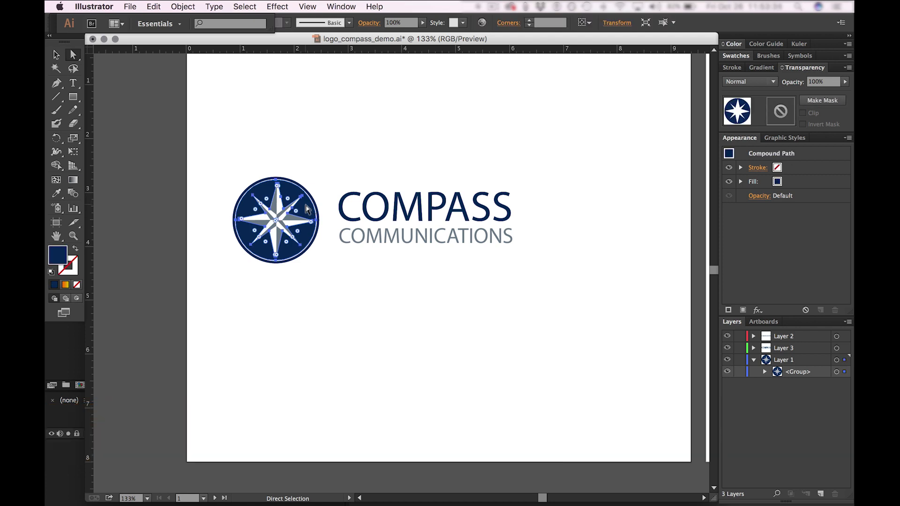
pyautogui.click(824, 492)
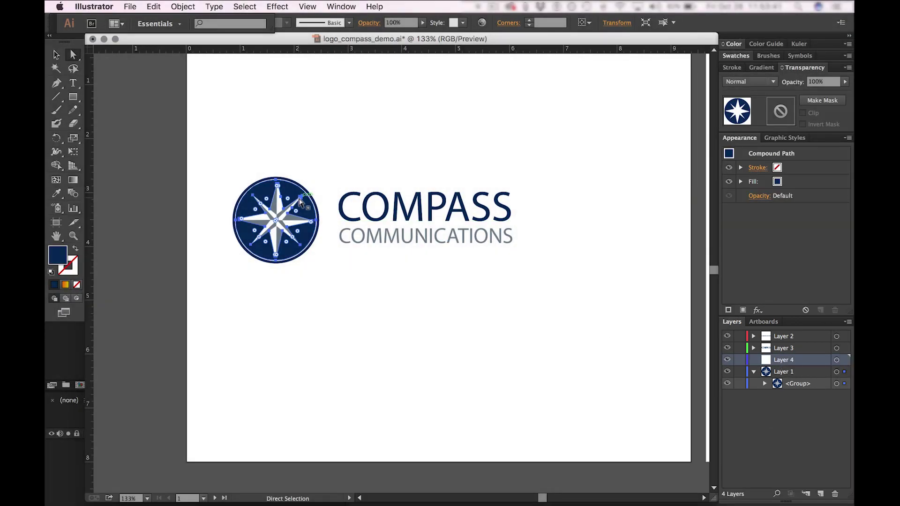
pyautogui.click(158, 7)
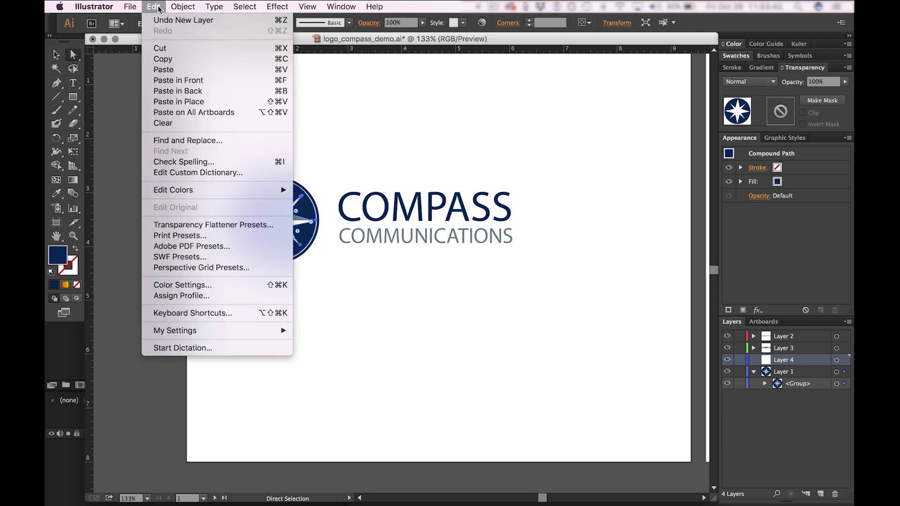
pyautogui.click(162, 48)
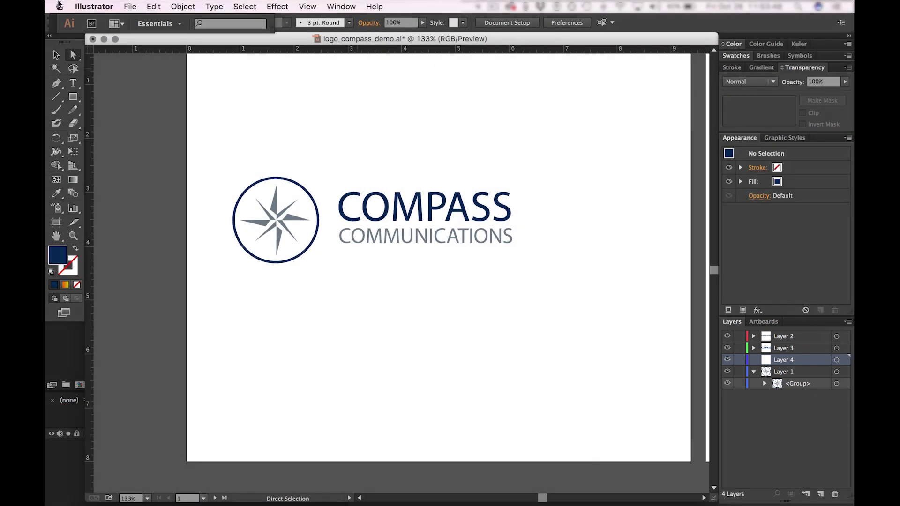
pyautogui.click(151, 7)
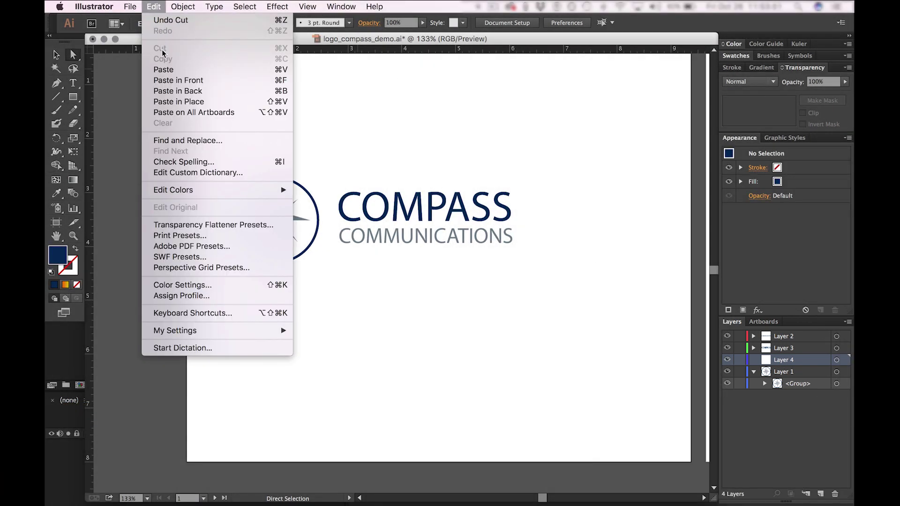
pyautogui.click(181, 103)
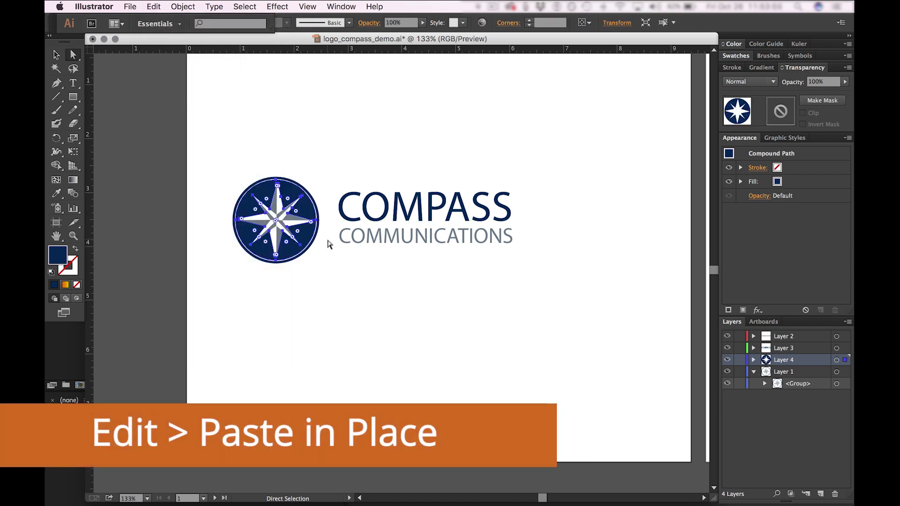
# Move Layer 4 below Layer 1, then rename Layer 4 'circle' and Layer 1 'star'.
pyautogui.click(754, 372)
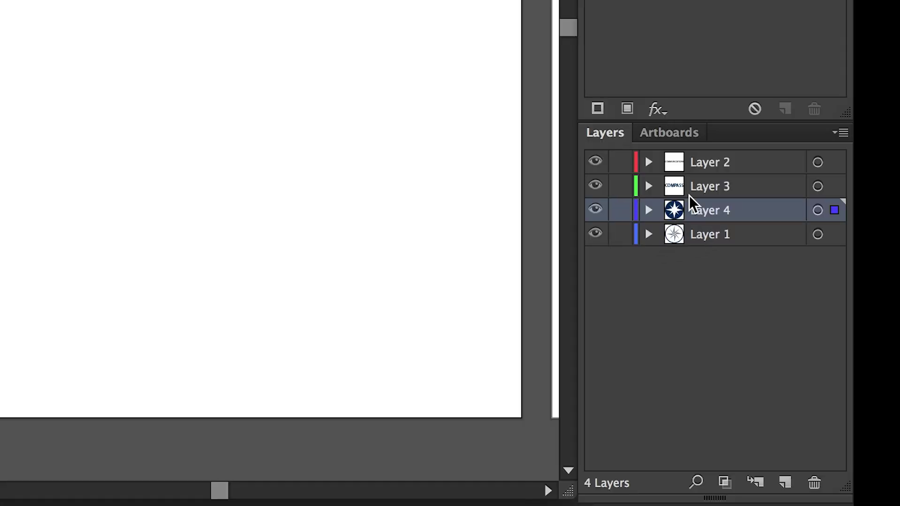
pyautogui.moveTo(711, 217); pyautogui.dragTo(708, 256)
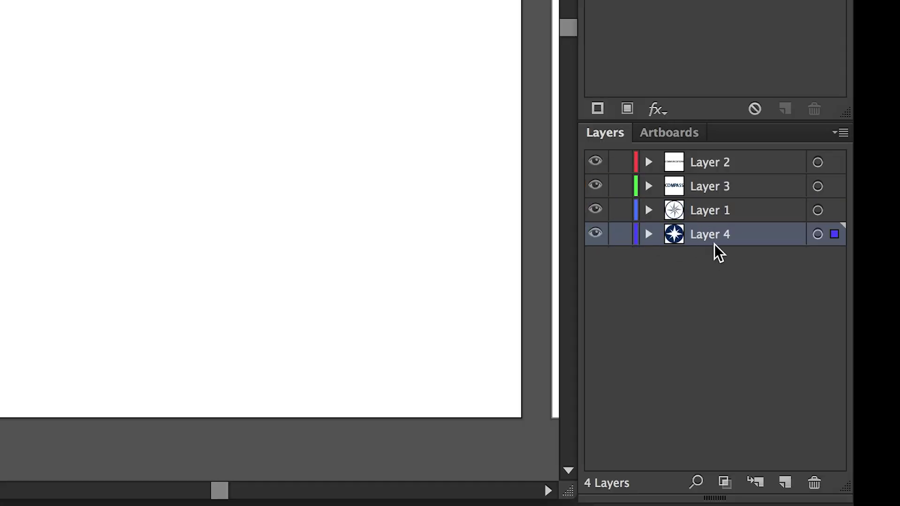
pyautogui.doubleClick(711, 234)
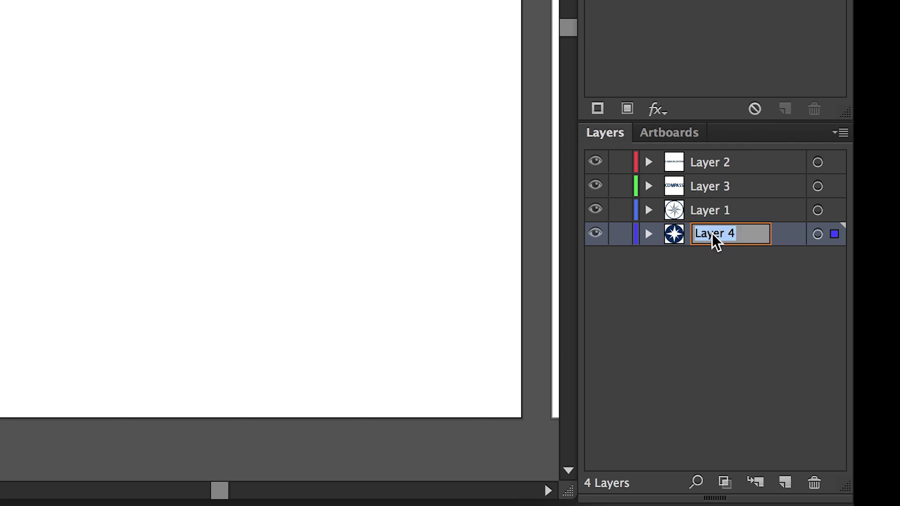
pyautogui.write('circle')
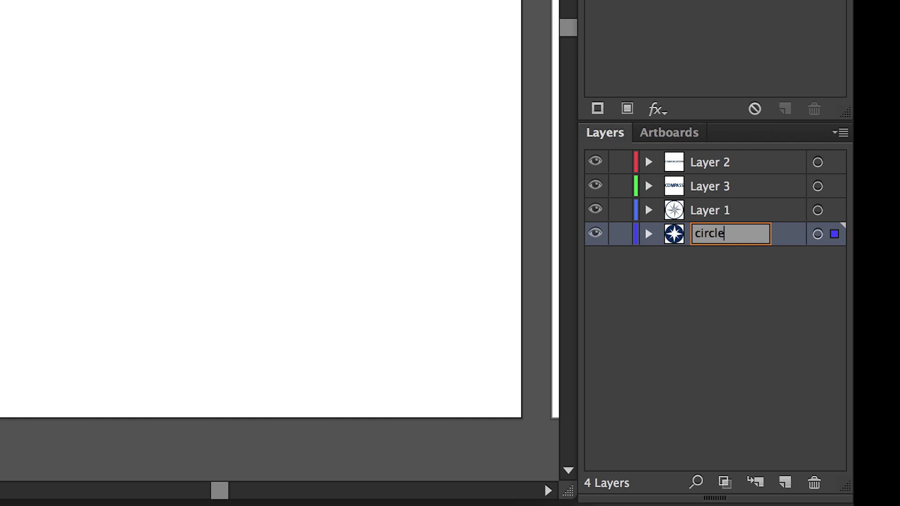
pyautogui.press('Return')
pyautogui.doubleClick(710, 211)
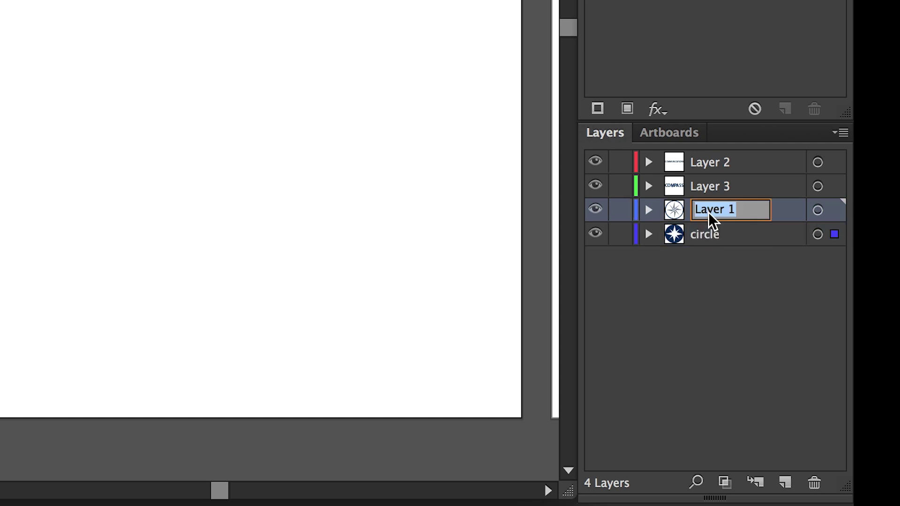
pyautogui.write('star')
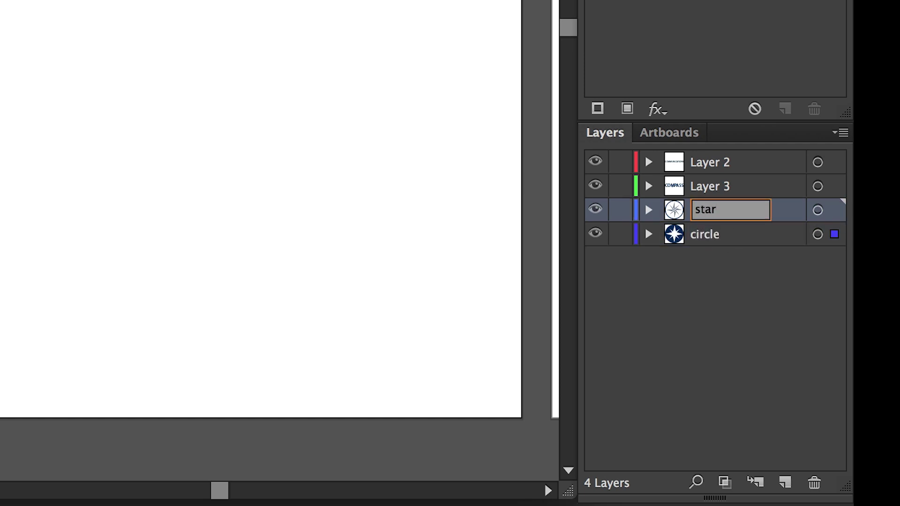
pyautogui.press('Return')
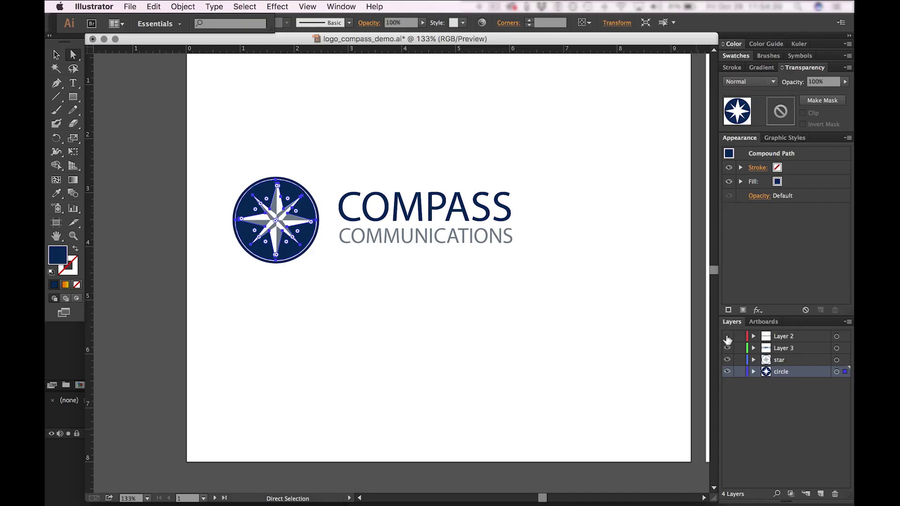
# Hide and reshow the COMMUNICATIONS, COMPASS, star and circle layers to verify their contents.
pyautogui.click(727, 337)
pyautogui.click(727, 348)
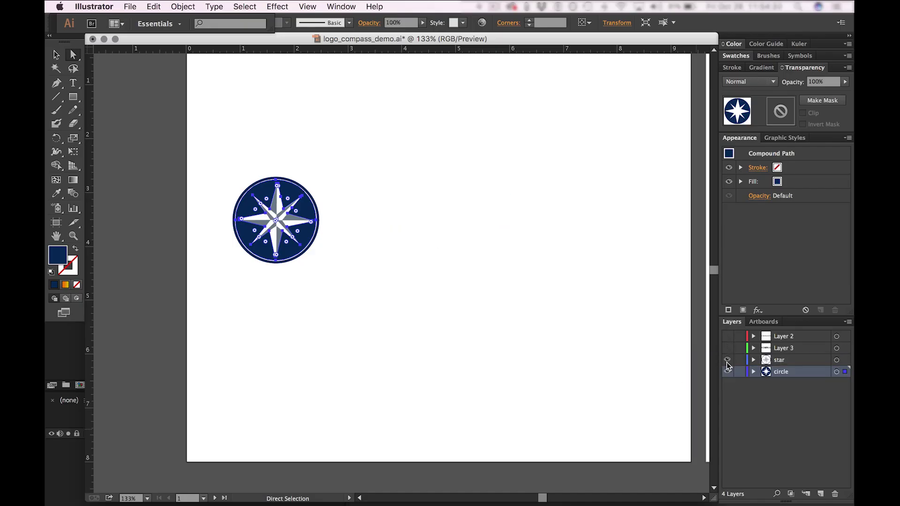
pyautogui.click(727, 360)
pyautogui.click(728, 371)
pyautogui.click(727, 371)
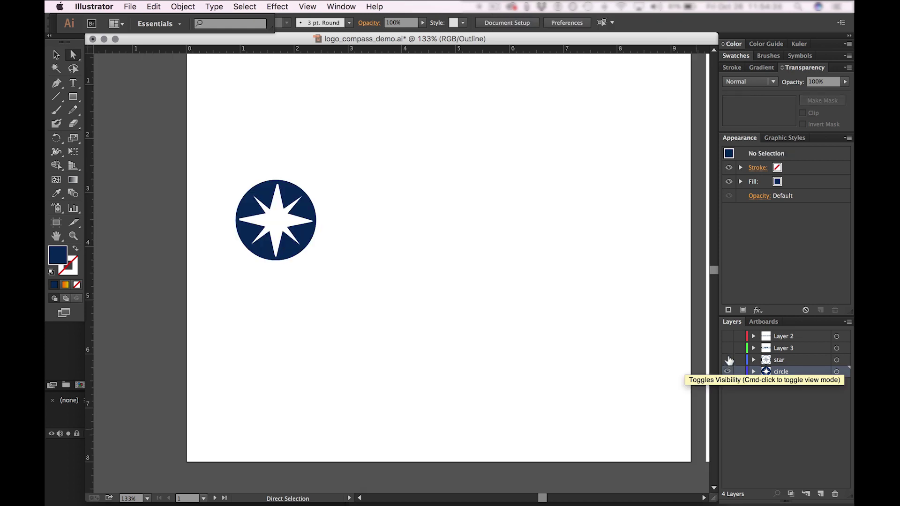
pyautogui.click(727, 360)
pyautogui.click(727, 347)
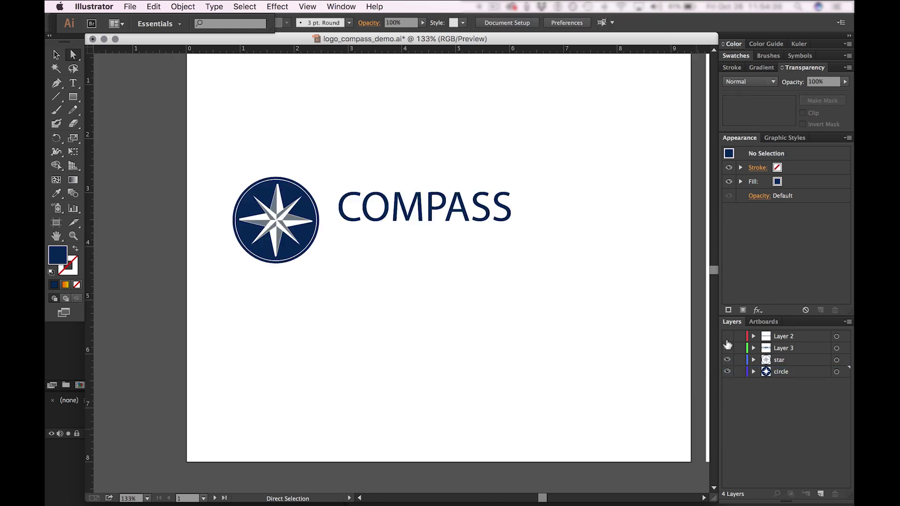
pyautogui.click(727, 337)
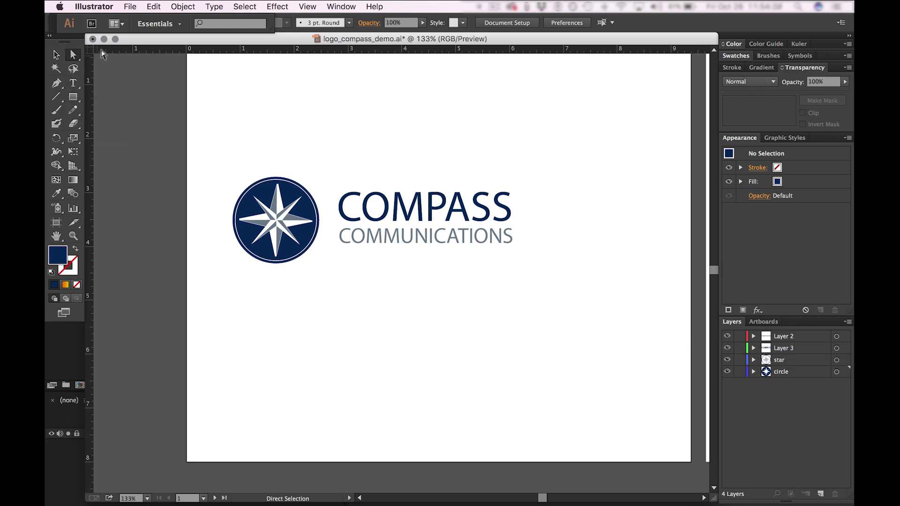
# Save logo_compass_demo.ai and switch to After Effects.
pyautogui.click(127, 8)
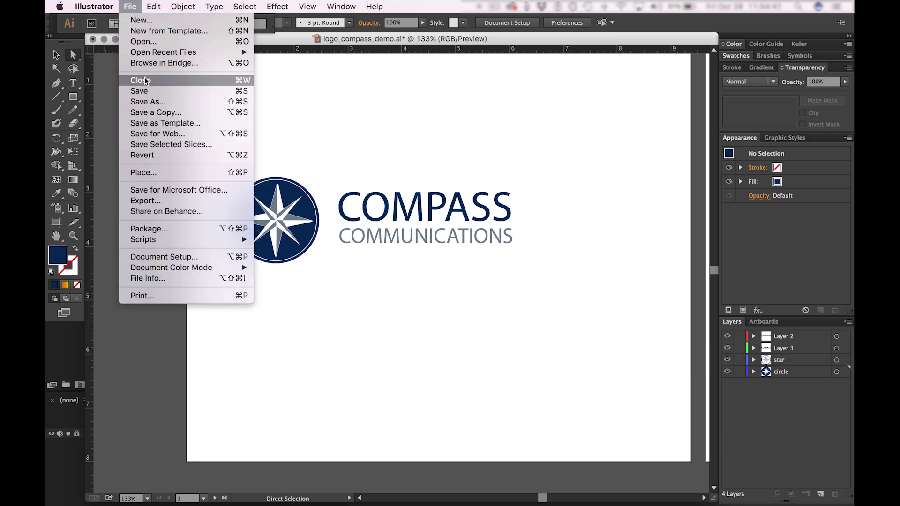
pyautogui.click(147, 94)
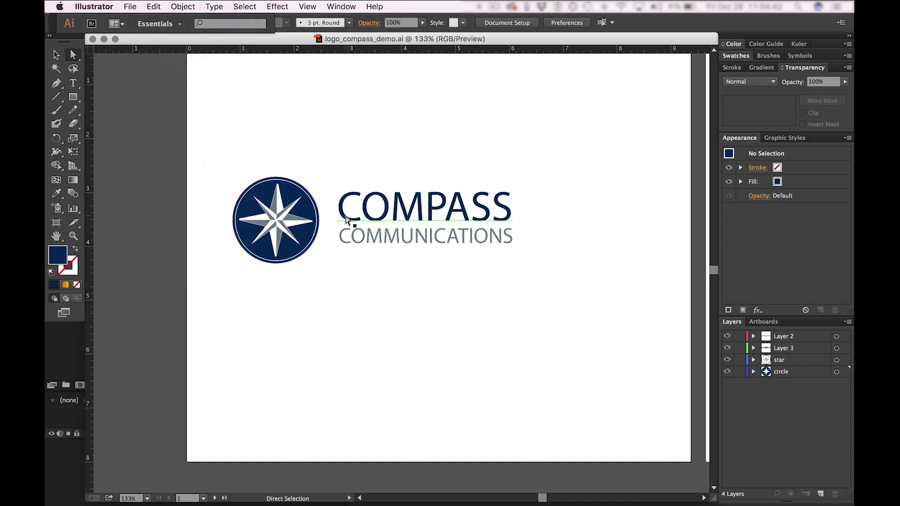
pyautogui.press('super+Tab')
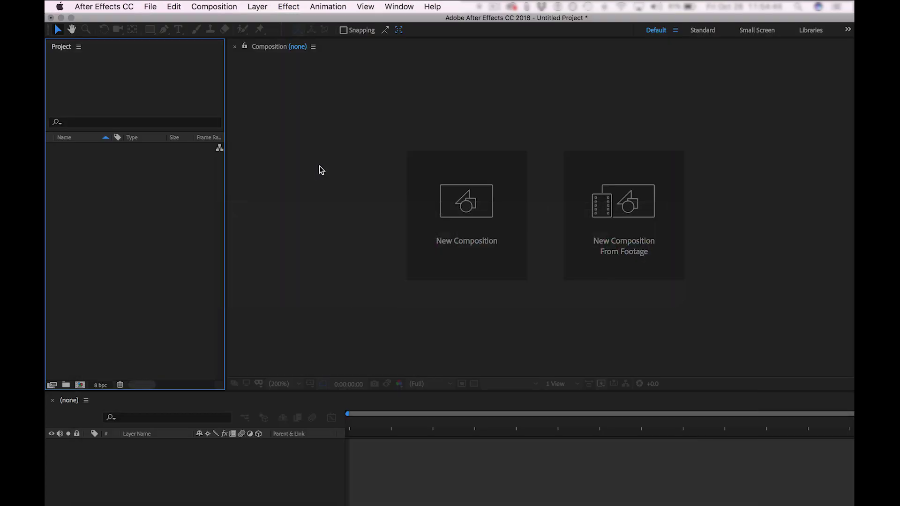
# Open After Effects' Import File dialog through File > Import > File….
pyautogui.click(149, 7)
pyautogui.moveTo(195, 152)
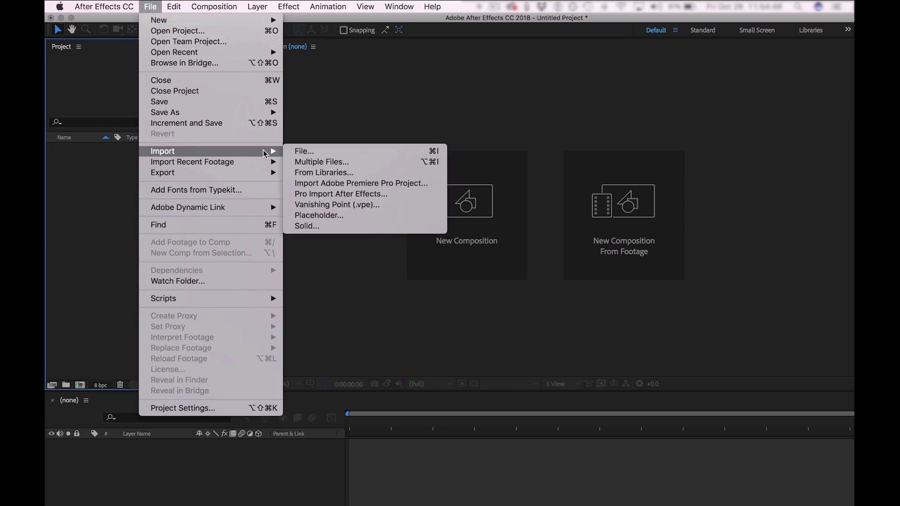
pyautogui.click(94, 185)
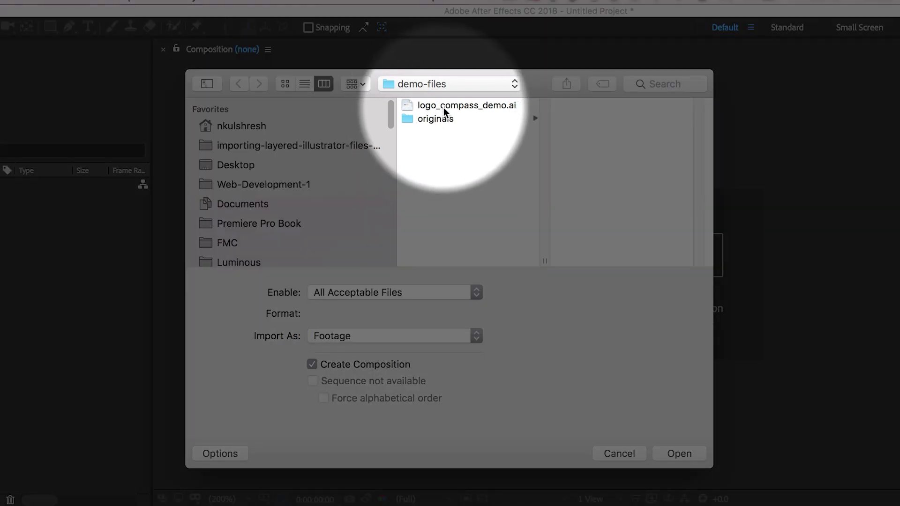
# Import logo_compass_demo.ai with Import As set to Composition.
pyautogui.click(443, 108)
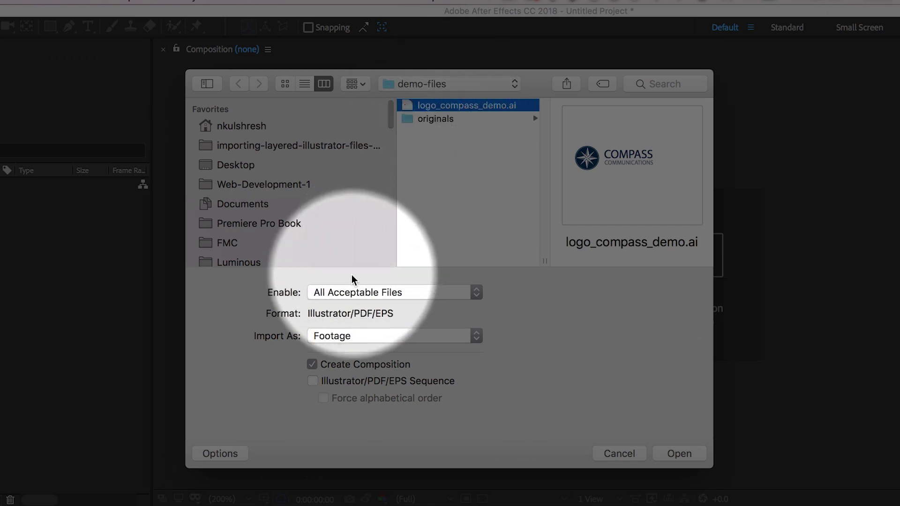
pyautogui.click(324, 336)
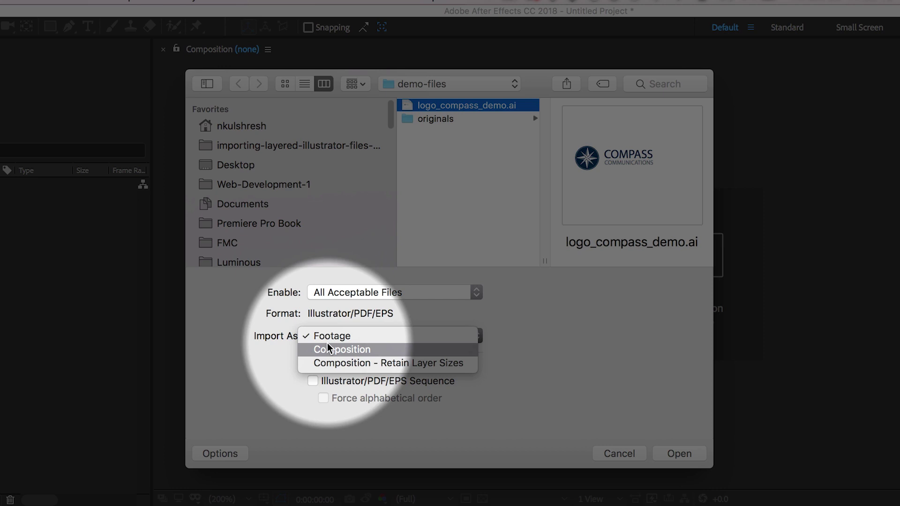
pyautogui.click(327, 346)
pyautogui.click(333, 339)
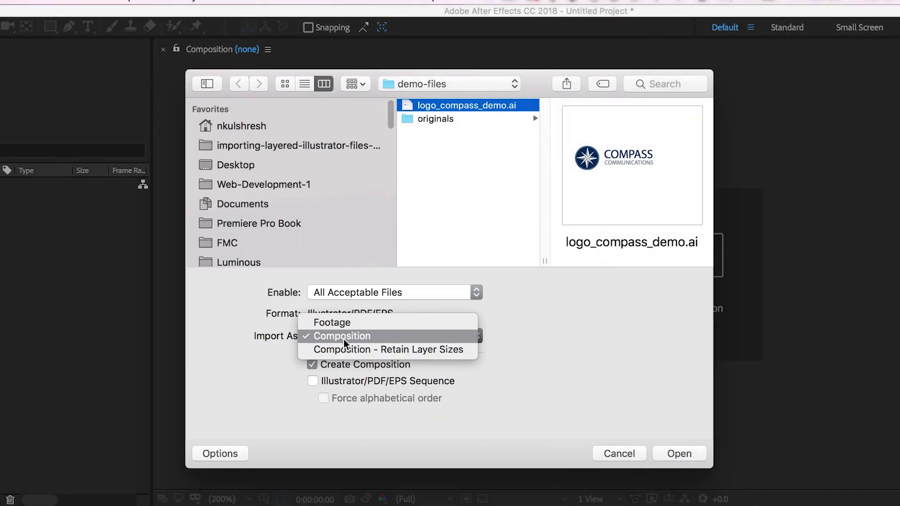
pyautogui.click(344, 339)
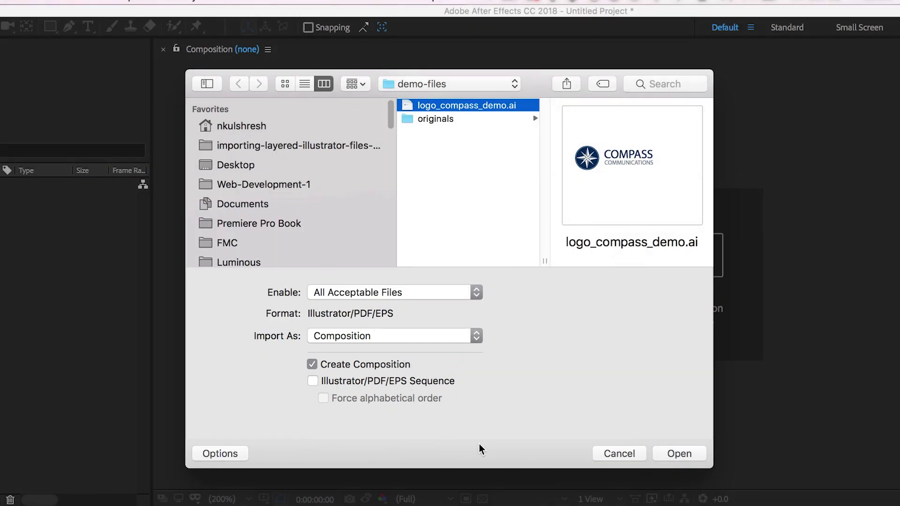
pyautogui.click(682, 453)
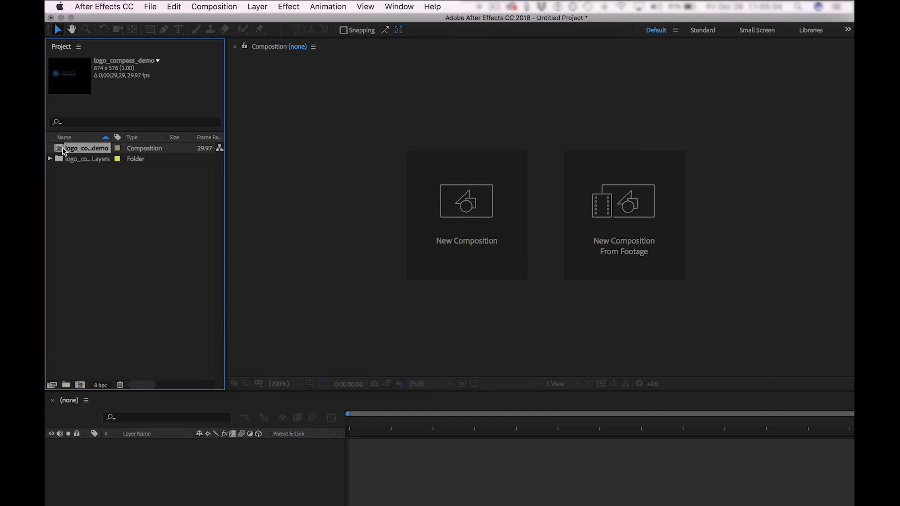
# Open the logo_compass_demo composition and toggle its four layers' visibility off and on.
pyautogui.doubleClick(62, 150)
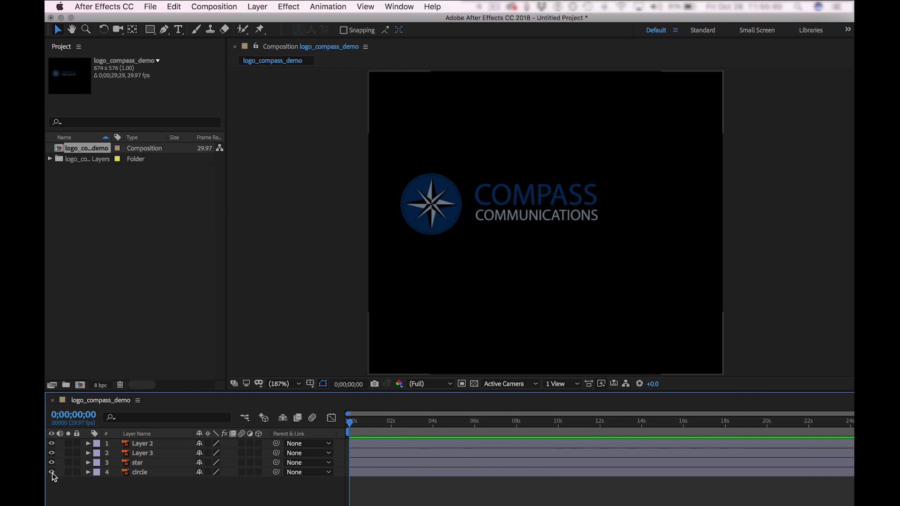
pyautogui.moveTo(52, 473); pyautogui.dragTo(51, 442)
pyautogui.click(52, 444)
pyautogui.click(51, 452)
pyautogui.click(51, 462)
pyautogui.click(52, 472)
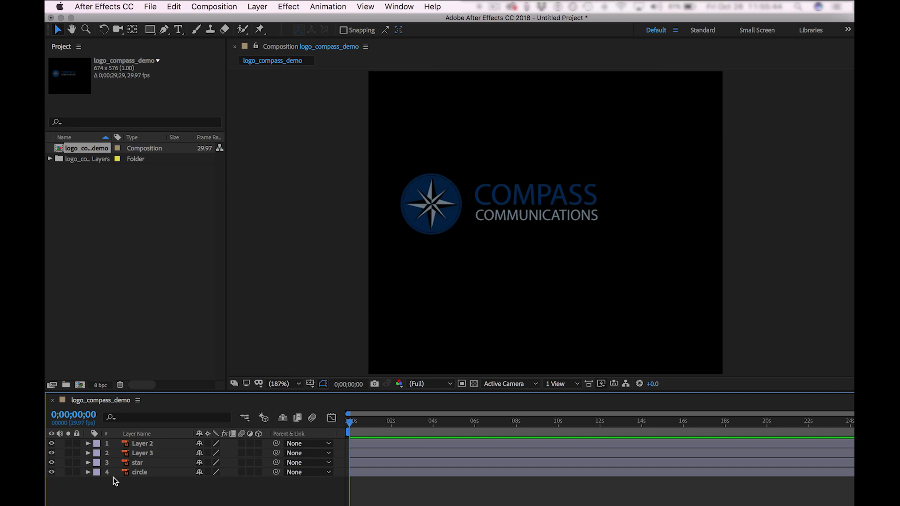